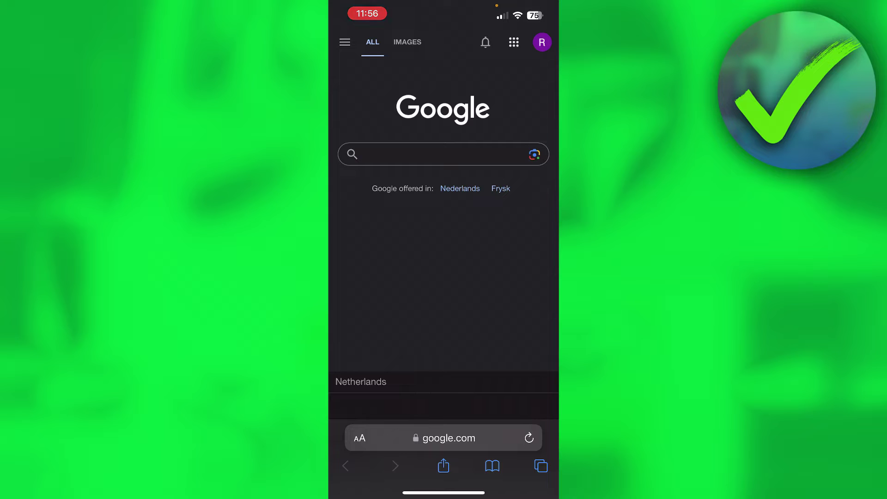
scroll(444, 263, down, 1)
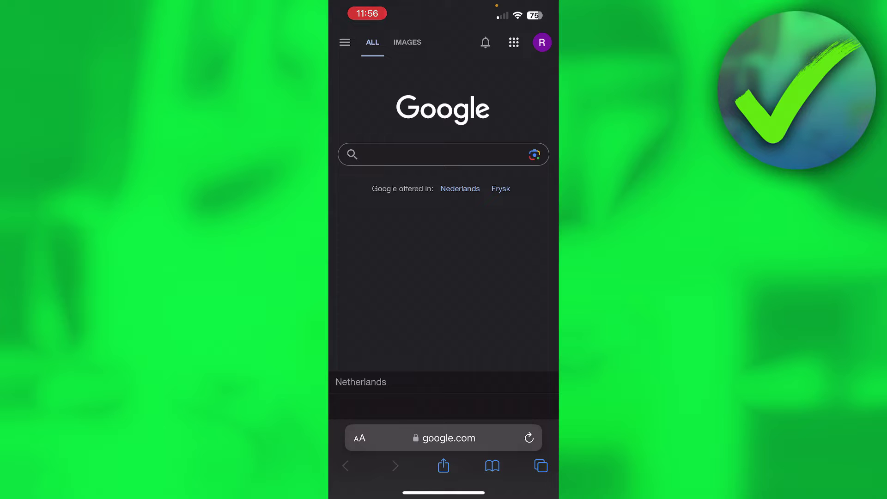
Turn off content blockers for the Google page from the AA menu, reloading it
click(359, 438)
click(413, 273)
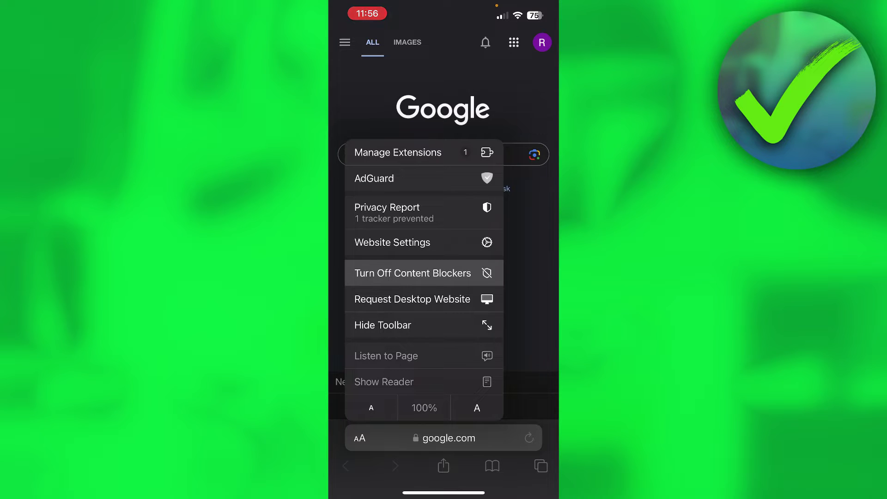
click(412, 273)
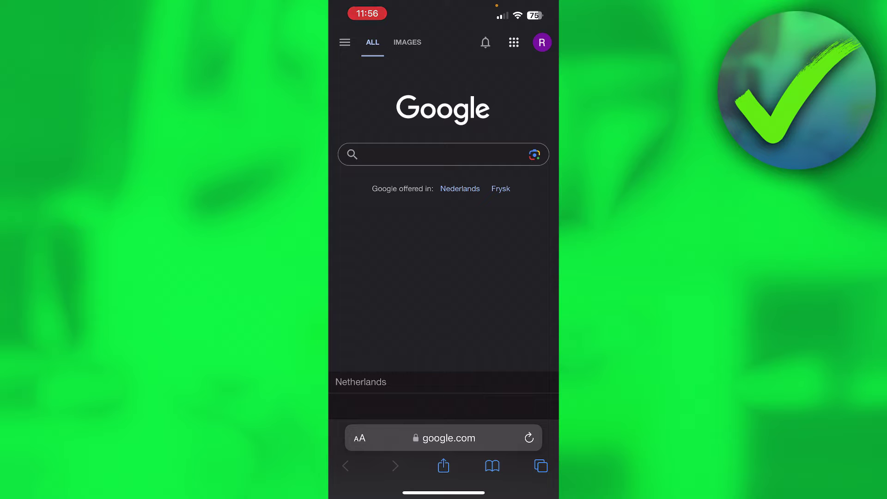
Close the old Google tab from the tab switcher
click(540, 467)
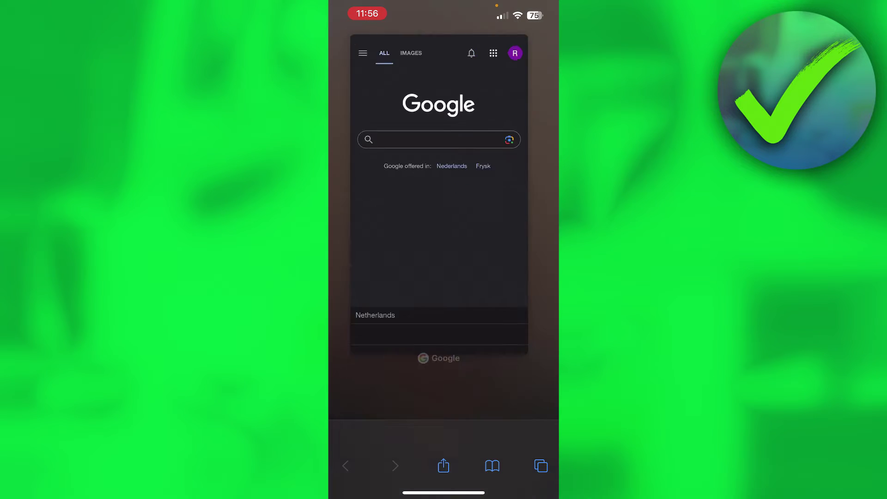
click(443, 145)
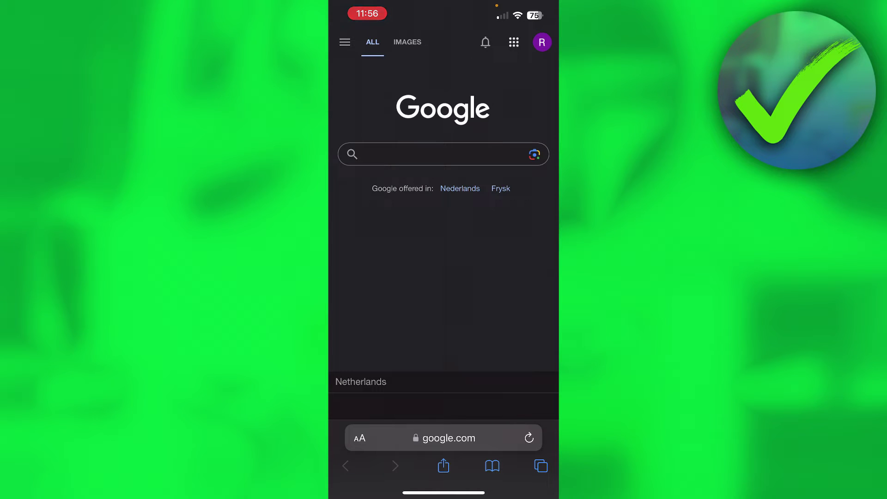
click(541, 465)
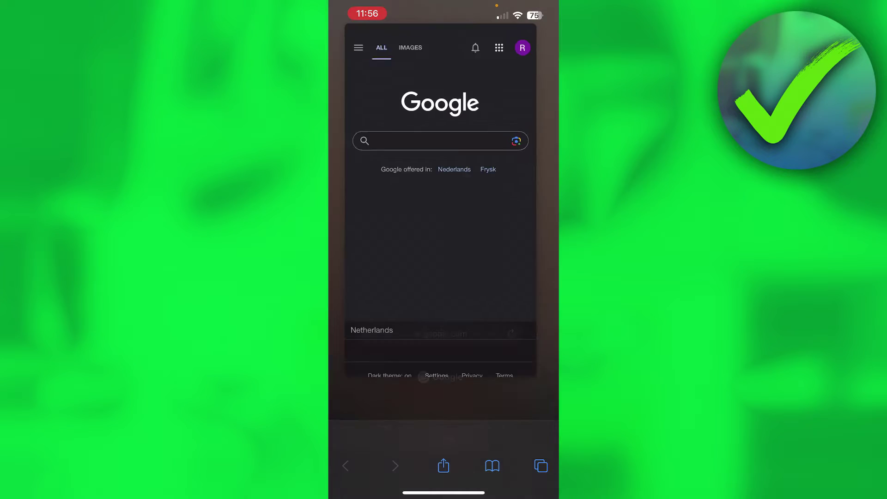
click(511, 52)
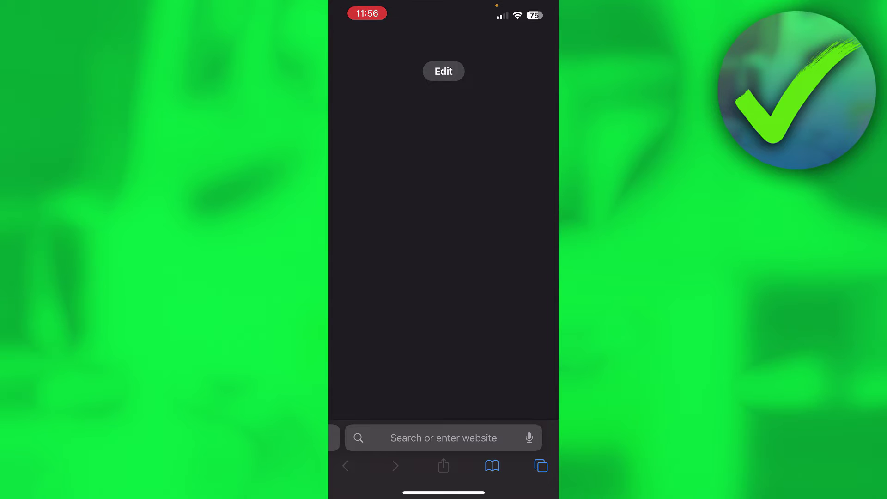
Search for 'gogo', then toggle content blockers off and back on for the results
click(444, 438)
text(gogo)
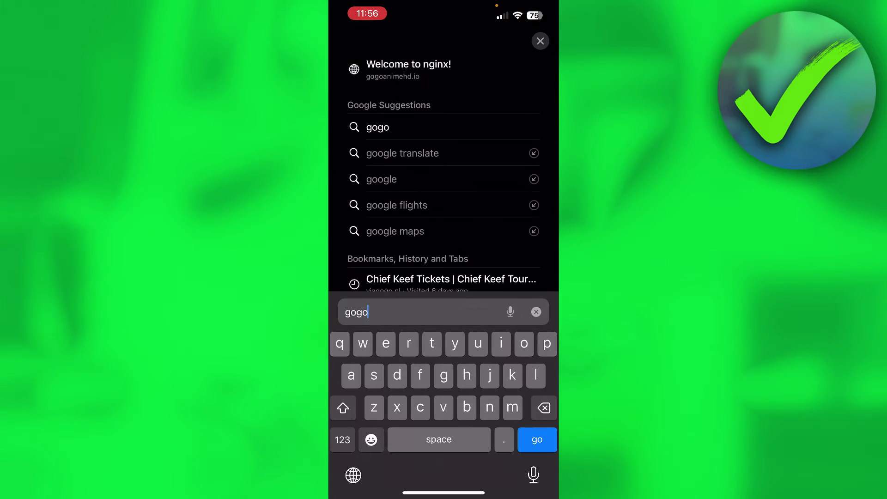
key(Return)
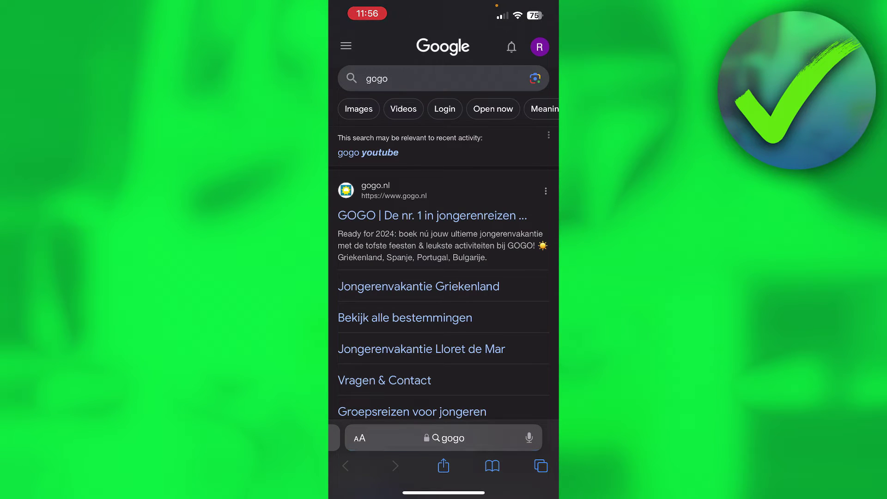
click(359, 437)
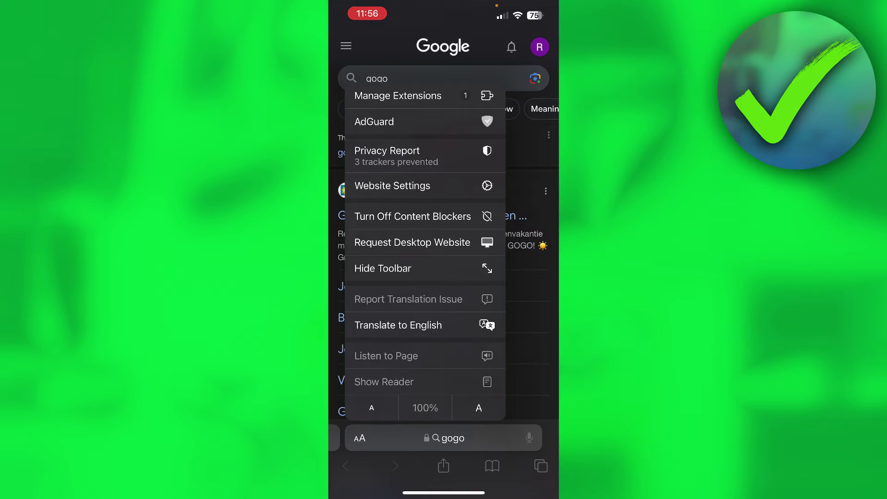
click(412, 216)
click(359, 437)
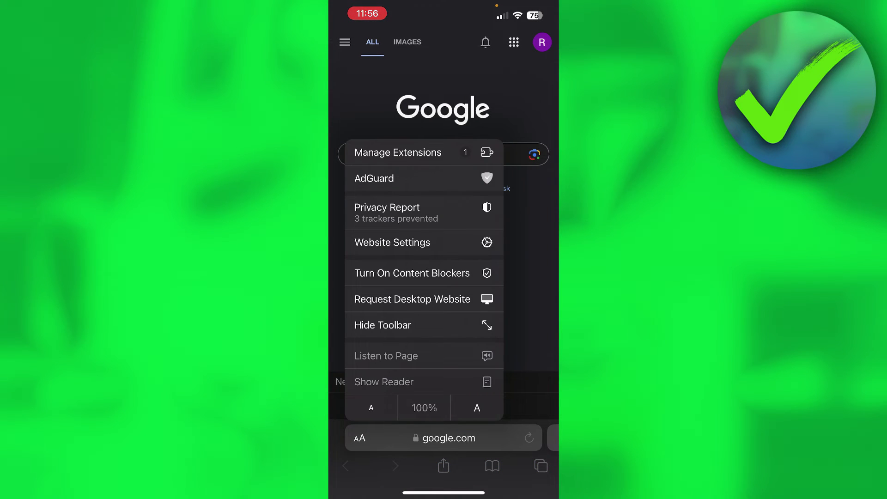
click(412, 273)
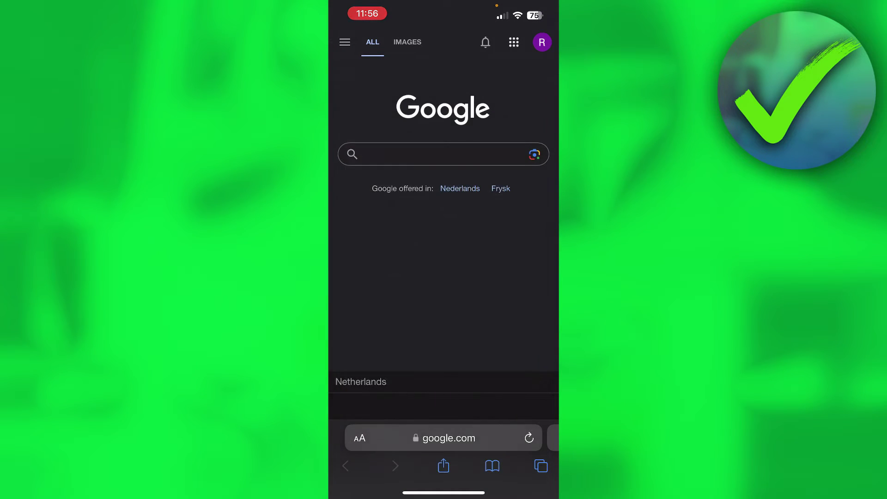
click(359, 438)
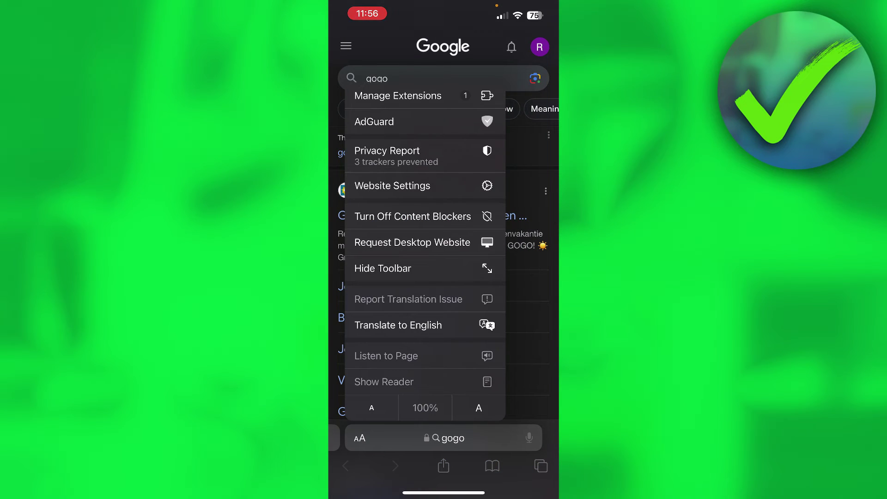
click(413, 217)
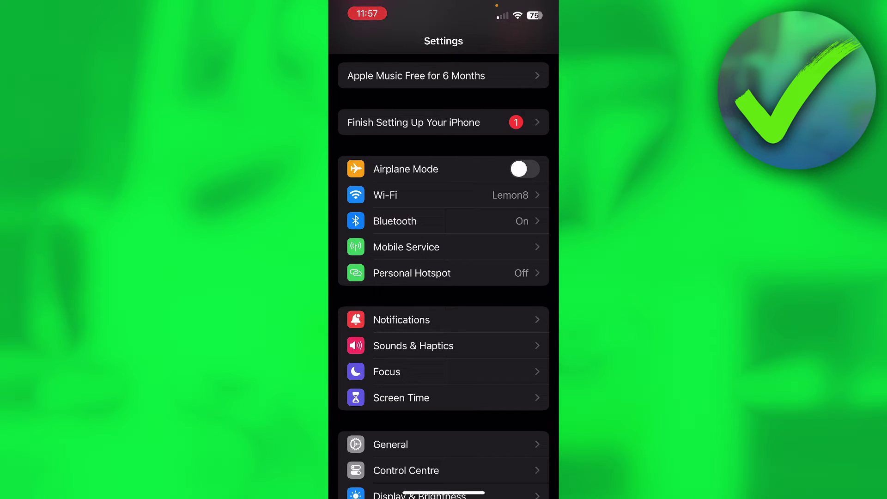
scroll(444, 277, down, 1)
scroll(444, 277, down, 3)
scroll(443, 277, down, 5)
scroll(444, 278, down, 5)
scroll(444, 278, down, 5)
scroll(444, 277, down, 2)
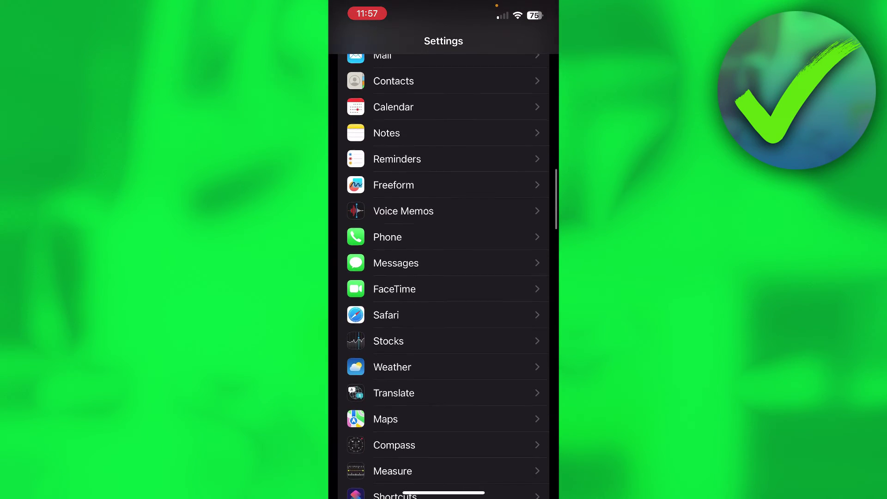
Switch off Block Pop-ups in Safari's settings and go to the Extensions list
click(385, 317)
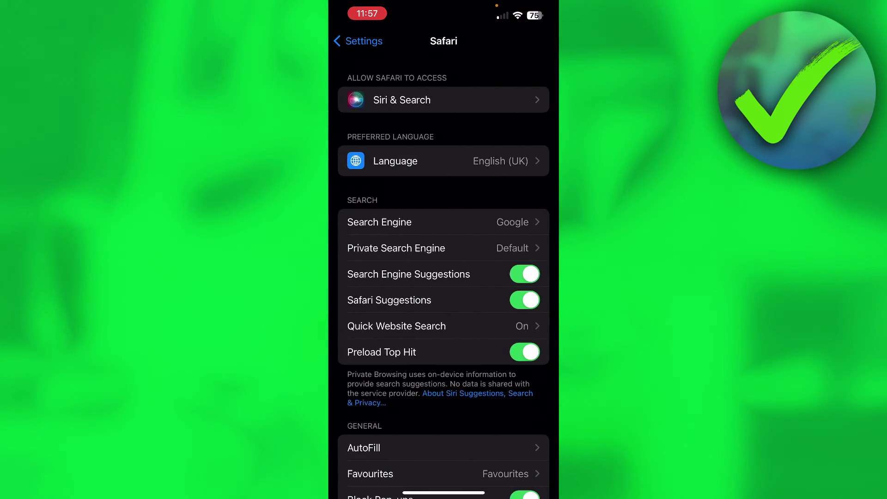
scroll(444, 277, down, 1)
scroll(443, 278, down, 3)
scroll(444, 277, down, 2)
click(524, 298)
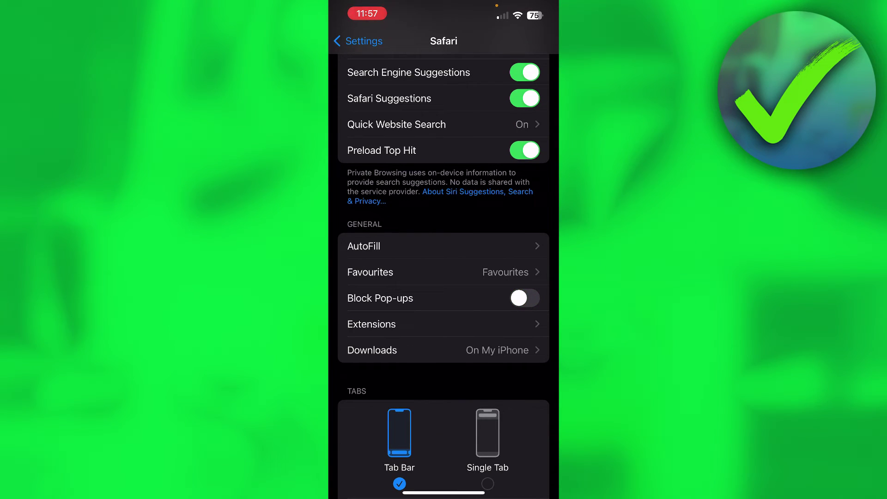
click(444, 324)
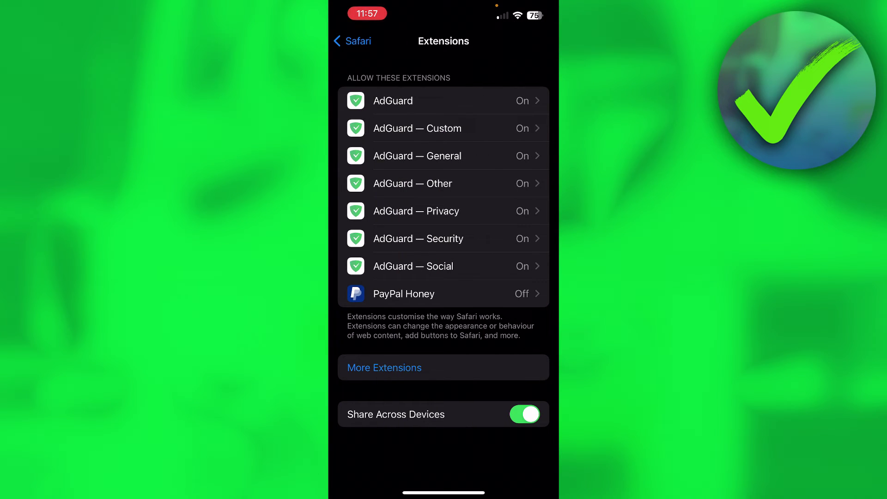
Turn off Allow Extension for the AdGuard extension
click(444, 128)
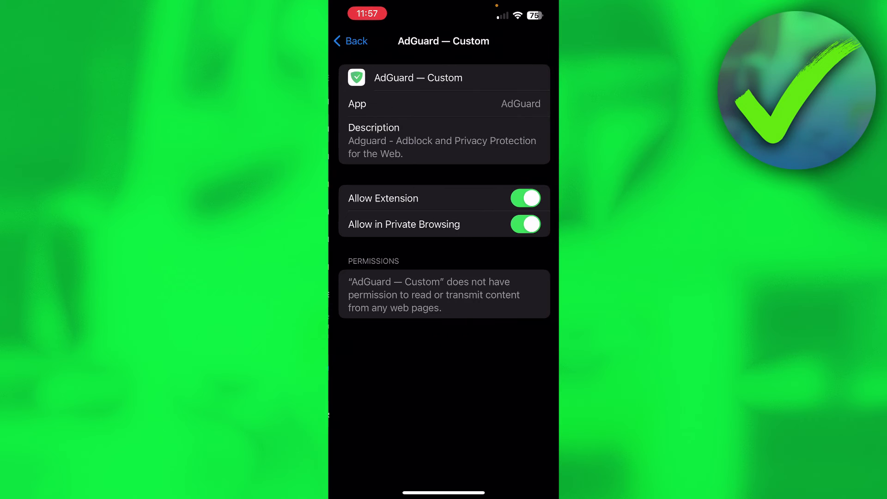
click(352, 41)
click(444, 100)
click(526, 185)
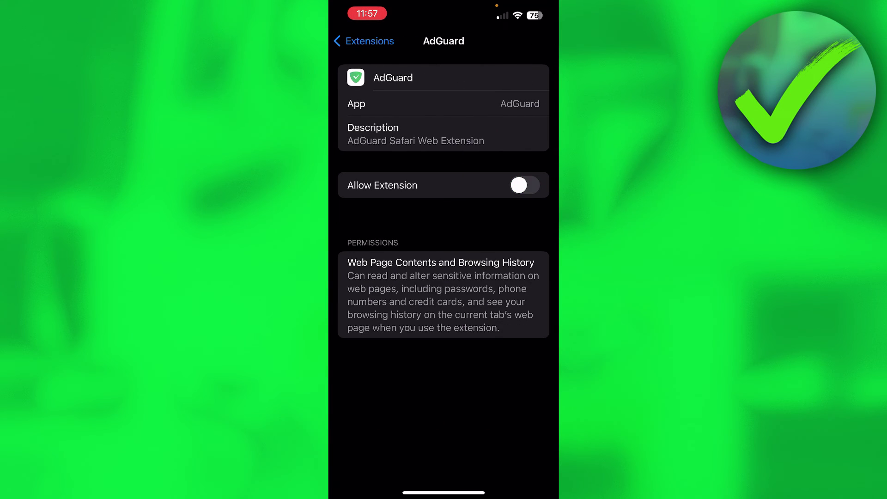
click(364, 41)
Turn off AdGuard — Custom and AdGuard — General, leaving General's private-browsing permission on
click(443, 129)
click(526, 198)
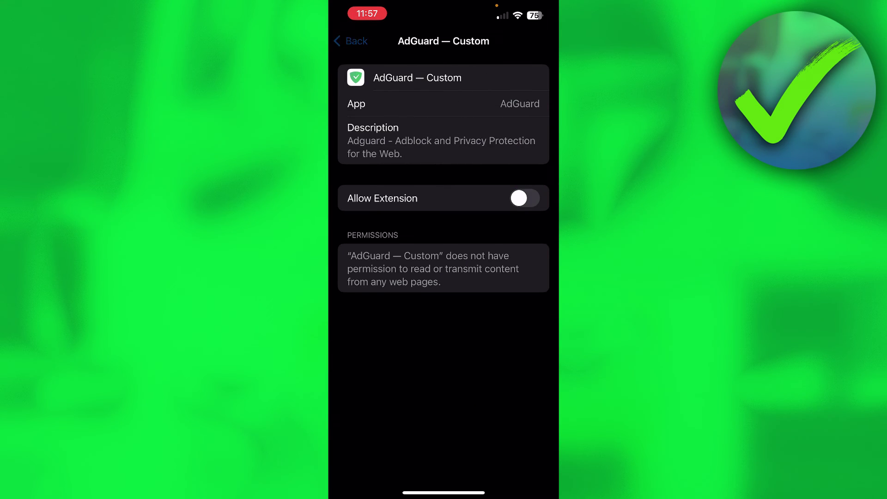
click(352, 40)
click(443, 151)
click(525, 224)
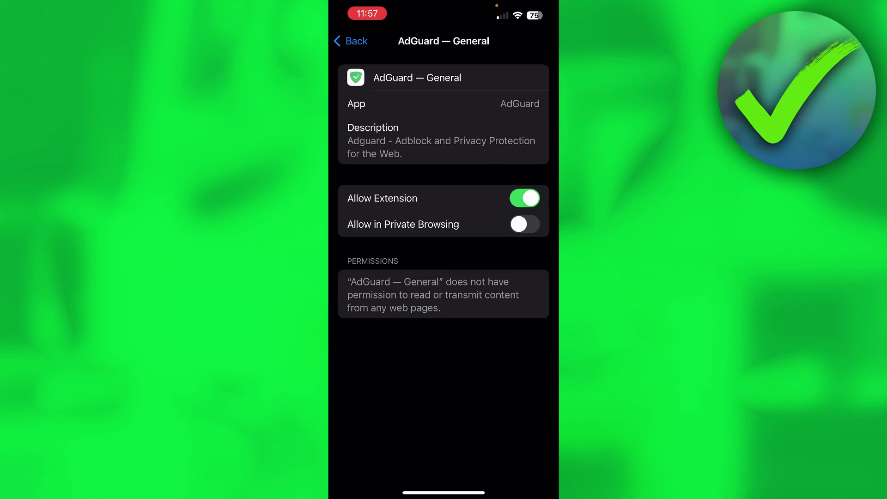
click(525, 223)
click(525, 198)
click(352, 41)
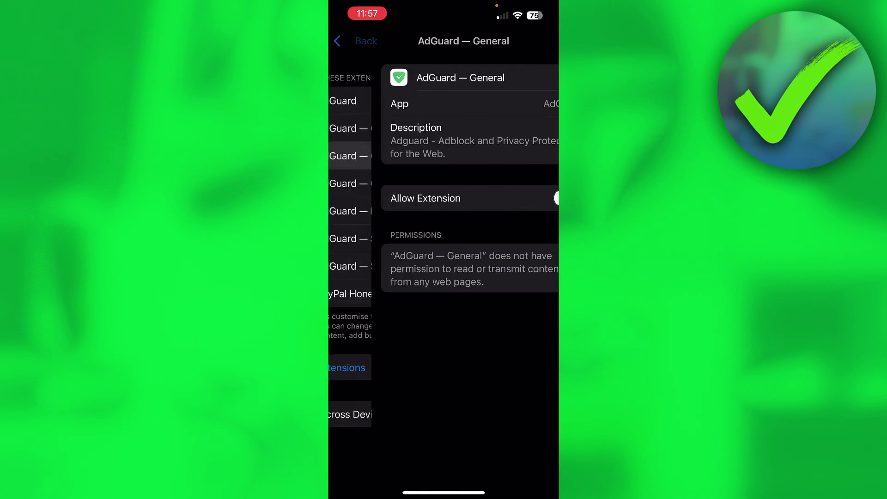